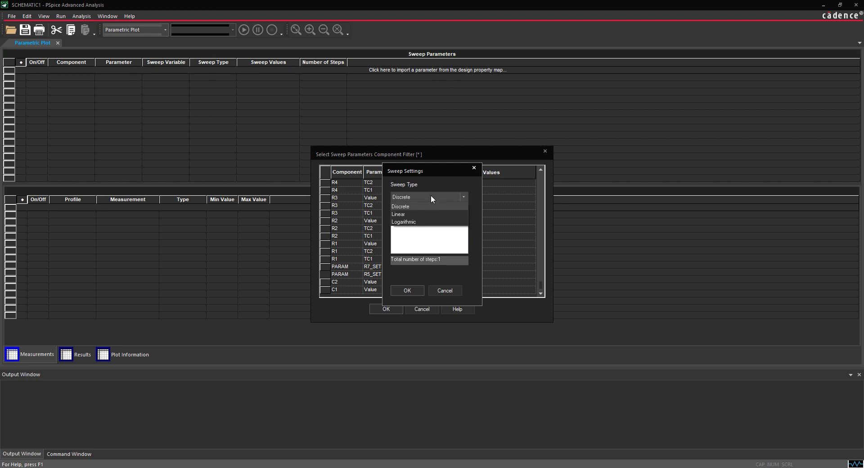
Step: Give R5_SET a linear sweep from 22k to 2.2MEG in 220k steps
{"action": "left_click", "coordinate": [414, 214]}
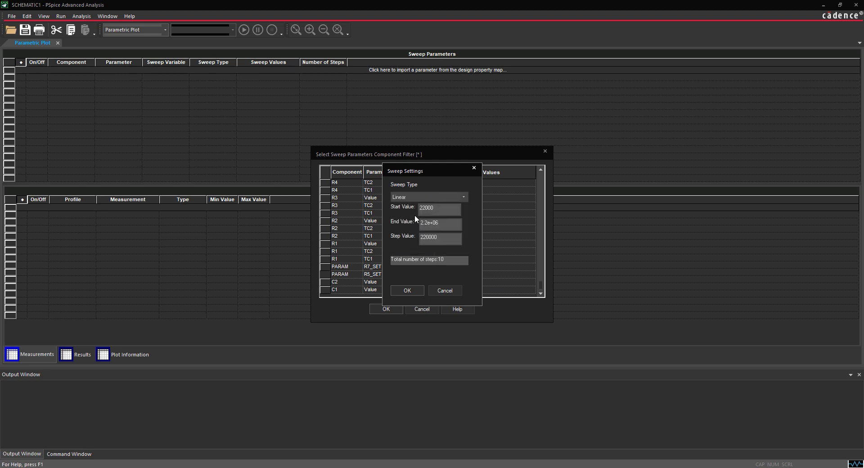
{"action": "key", "text": "Tab"}
{"action": "type", "text": "22k"}
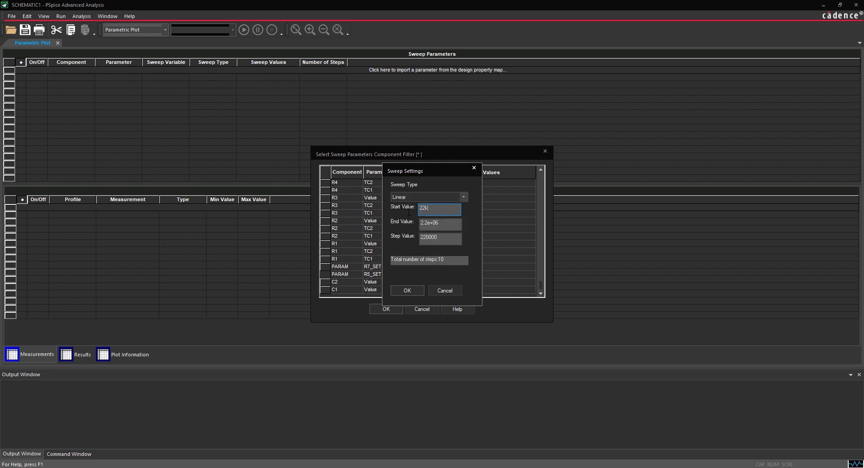
{"action": "key", "text": "Tab"}
{"action": "type", "text": "2.2MEG"}
{"action": "key", "text": "Tab"}
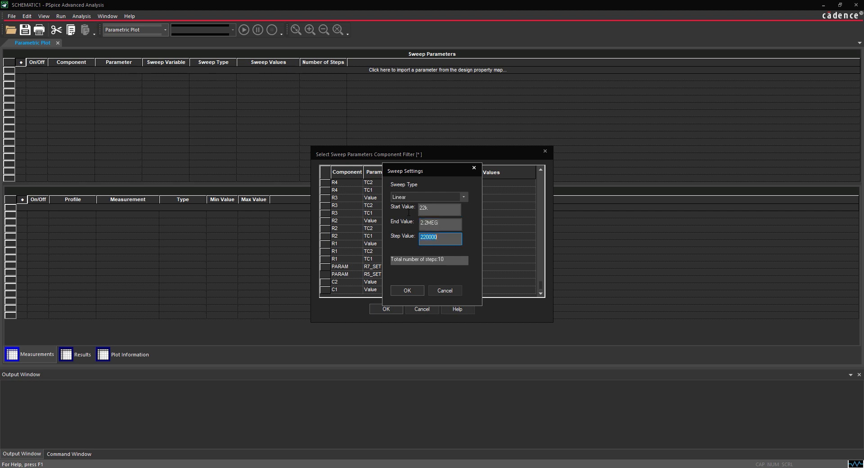
{"action": "type", "text": "220k"}
{"action": "left_click", "coordinate": [407, 291]}
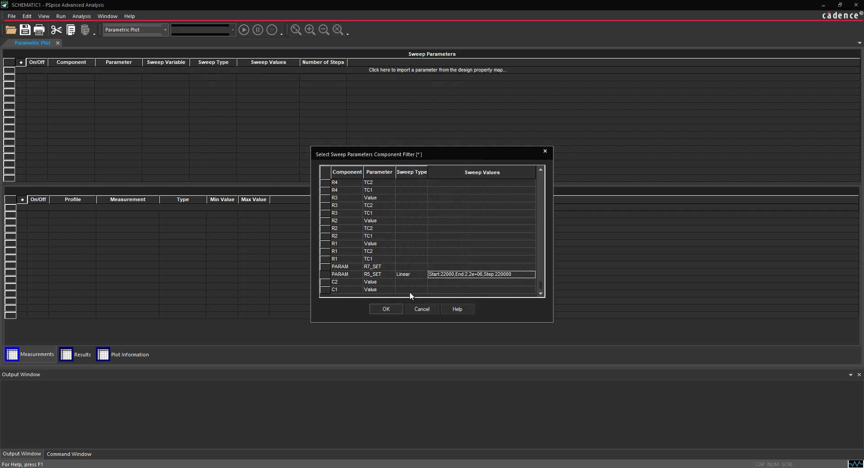
Step: Set R7_SET's sweep type to Linear
{"action": "left_click", "coordinate": [451, 267]}
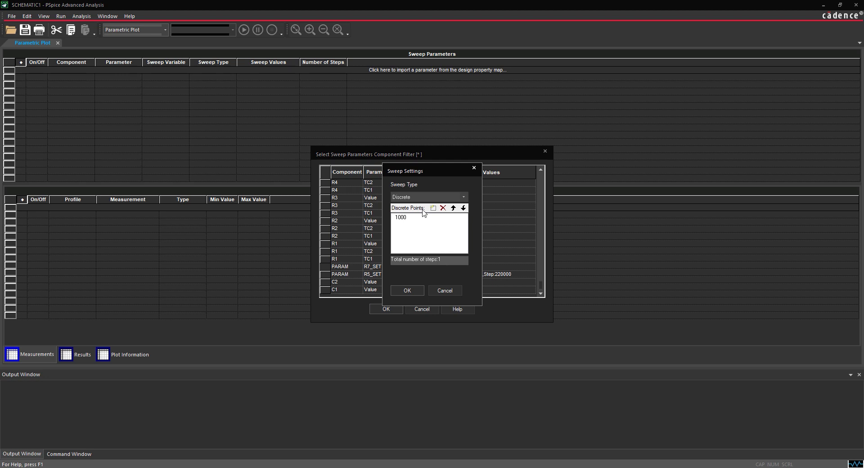
{"action": "left_click", "coordinate": [410, 197]}
{"action": "left_click", "coordinate": [408, 215]}
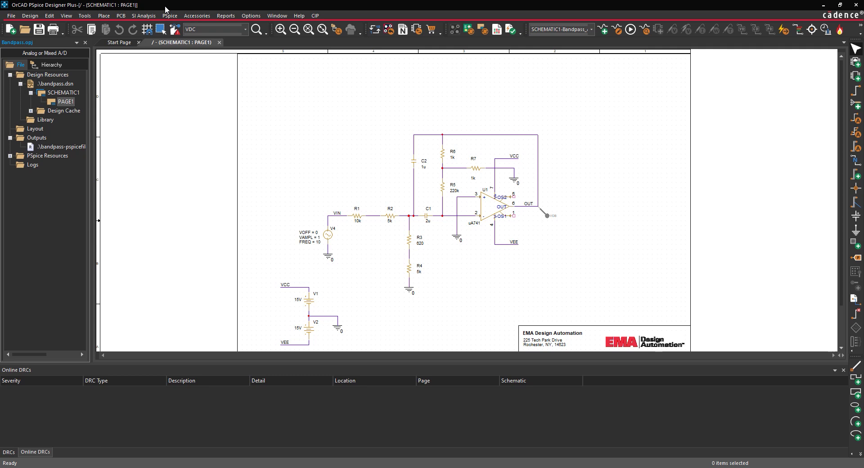
Step: Pick up the PARAM part from PSpice > Simulator Command > Setup in the Component Explorer
{"action": "left_click", "coordinate": [104, 17]}
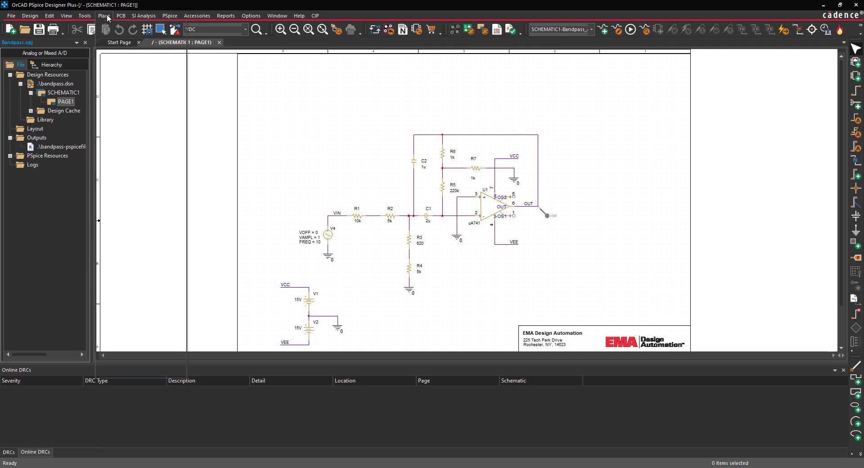
{"action": "left_click", "coordinate": [119, 40]}
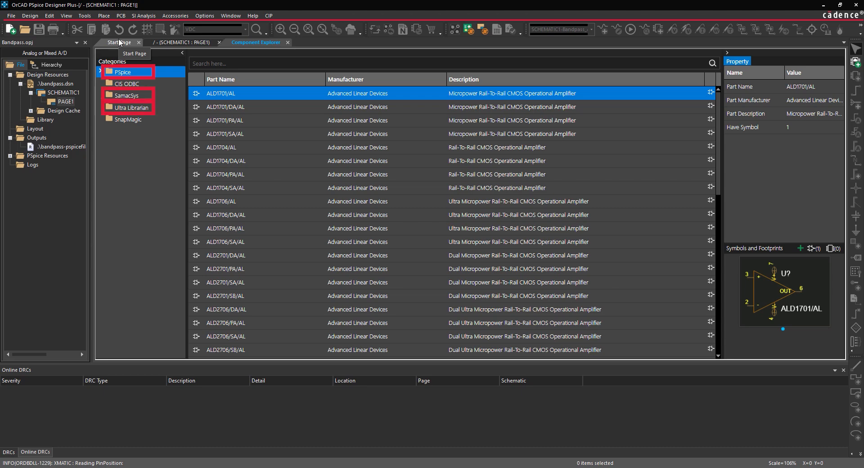
{"action": "left_click", "coordinate": [100, 71]}
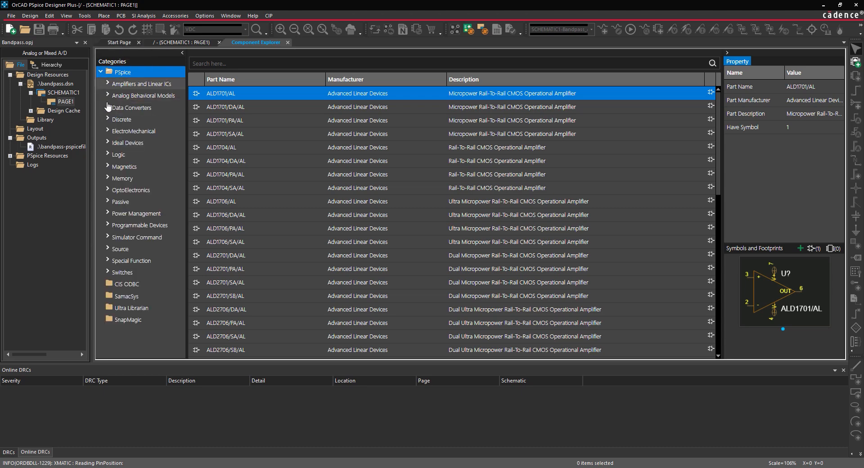
{"action": "left_click", "coordinate": [108, 237]}
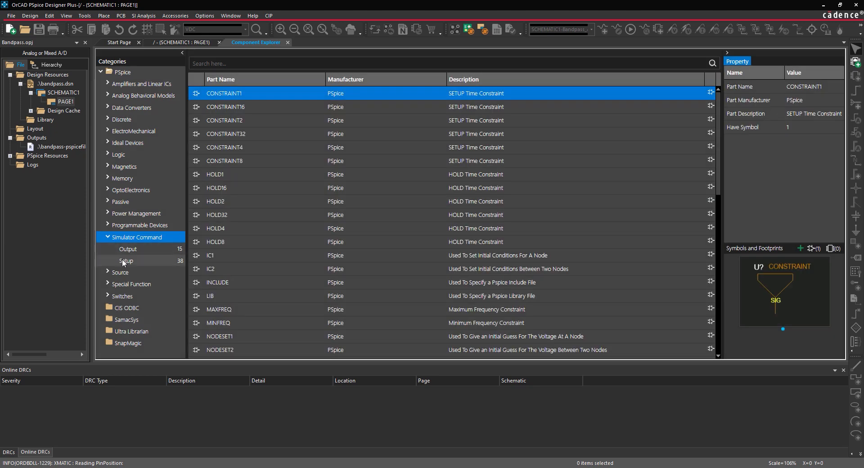
{"action": "left_click", "coordinate": [123, 262]}
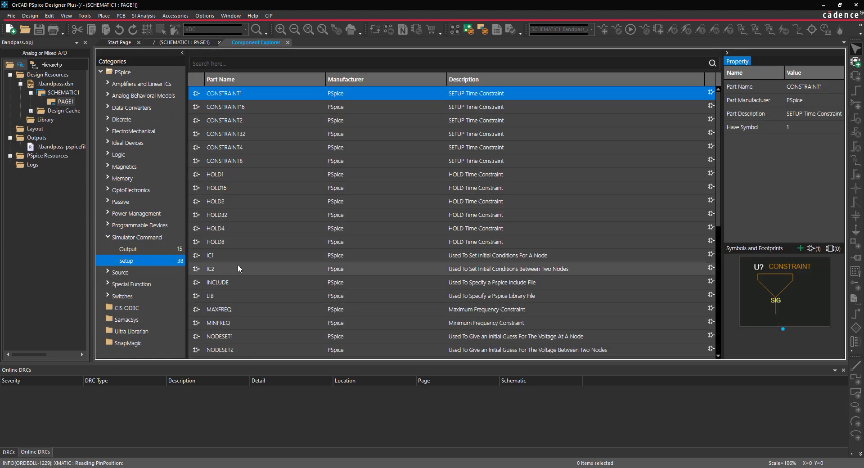
{"action": "scroll", "coordinate": [238, 264], "scroll_direction": "down", "scroll_amount": 4}
{"action": "double_click", "coordinate": [248, 182]}
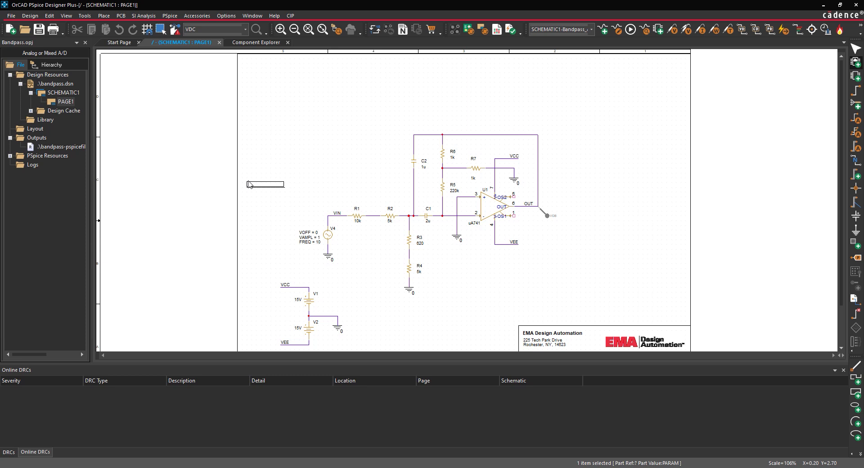
Step: Place one PARAM part at the page's top right and open its properties
{"action": "left_click", "coordinate": [614, 86]}
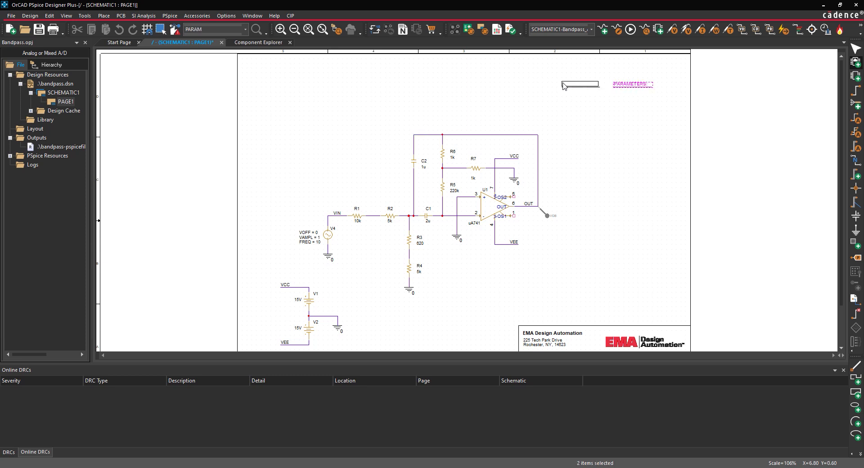
{"action": "right_click", "coordinate": [563, 84]}
{"action": "left_click", "coordinate": [568, 89]}
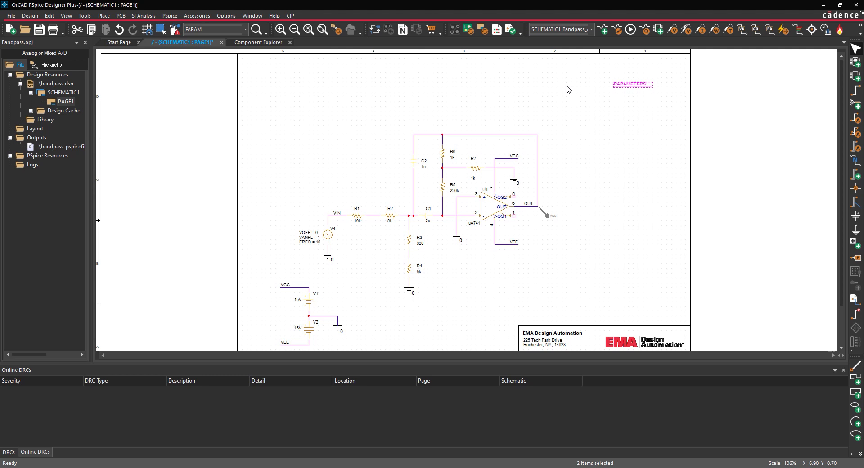
{"action": "double_click", "coordinate": [623, 86]}
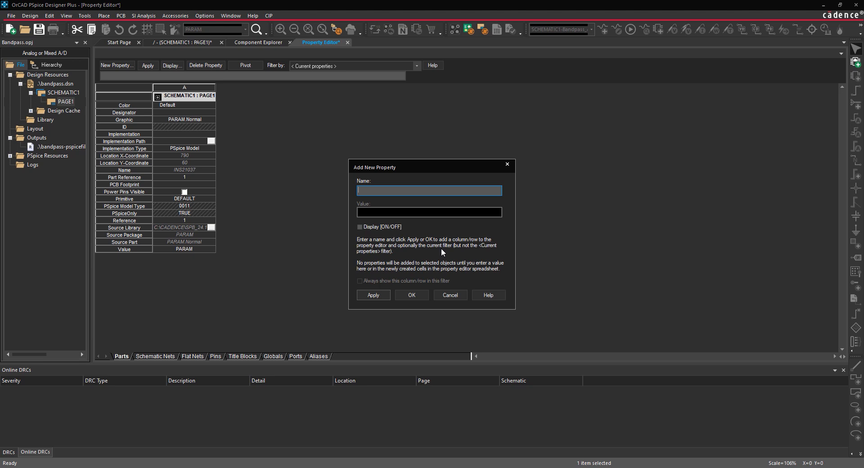
Step: Add an R5_SET property of 220k, displayed with both name and value
{"action": "type", "text": "R5_SET"}
{"action": "key", "text": "Tab"}
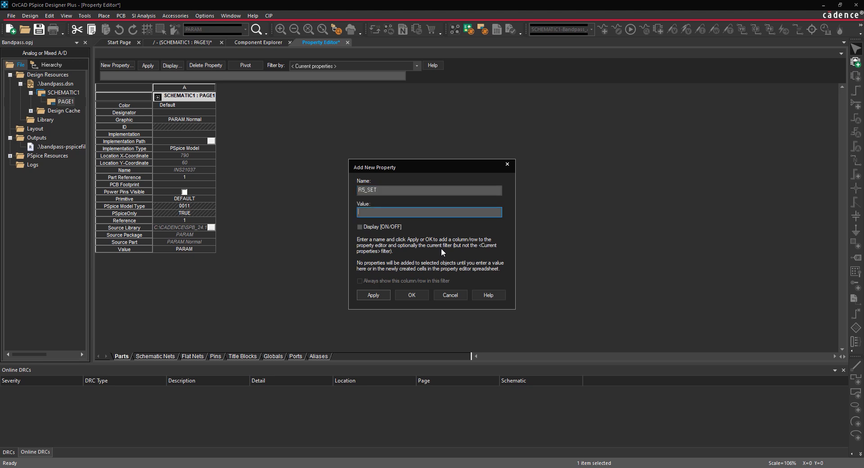
{"action": "type", "text": "220k"}
{"action": "left_click", "coordinate": [364, 227]}
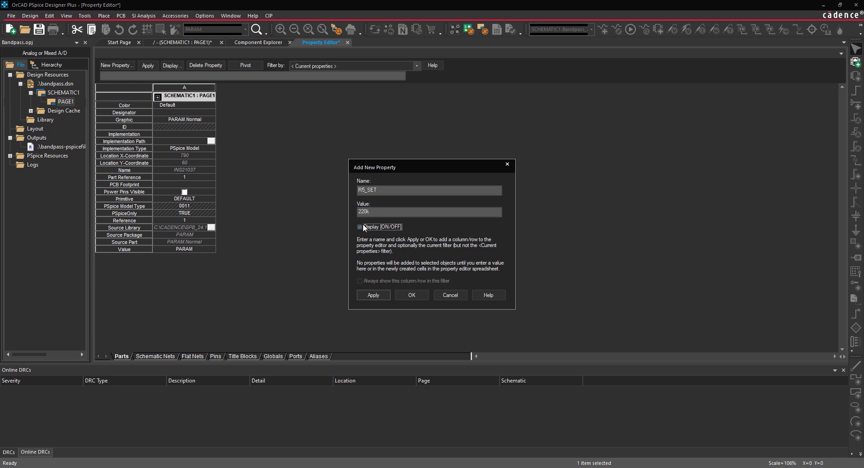
{"action": "left_click", "coordinate": [407, 295]}
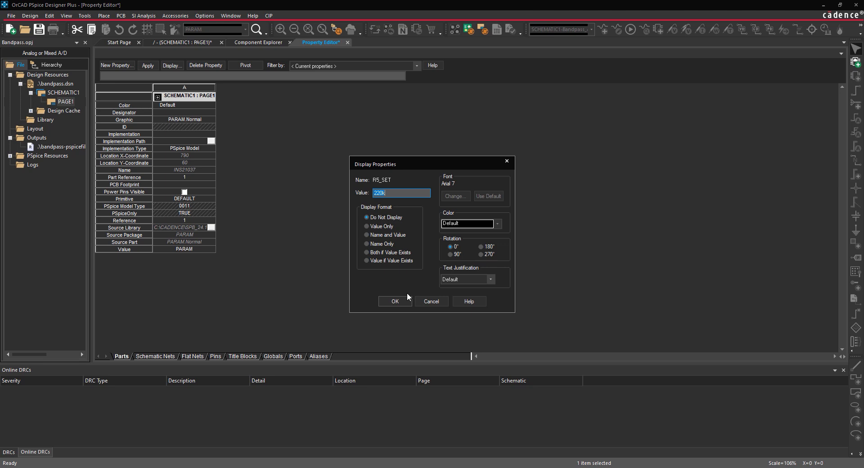
{"action": "left_click", "coordinate": [398, 252]}
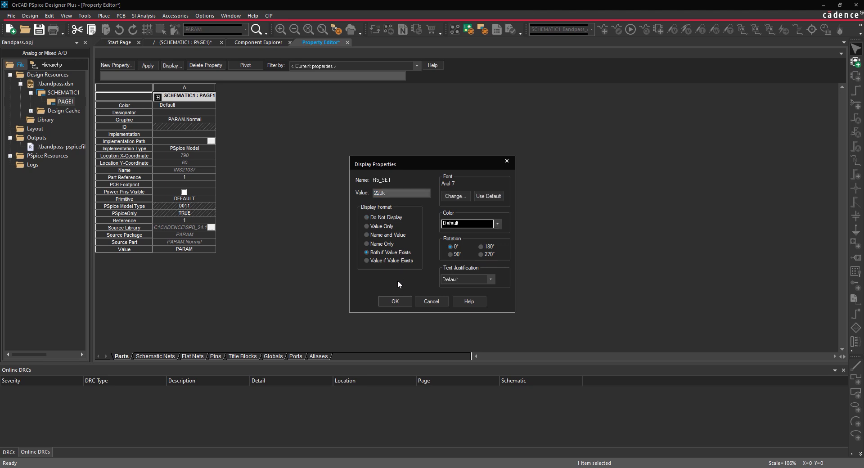
{"action": "left_click", "coordinate": [395, 301]}
{"action": "left_click", "coordinate": [436, 254]}
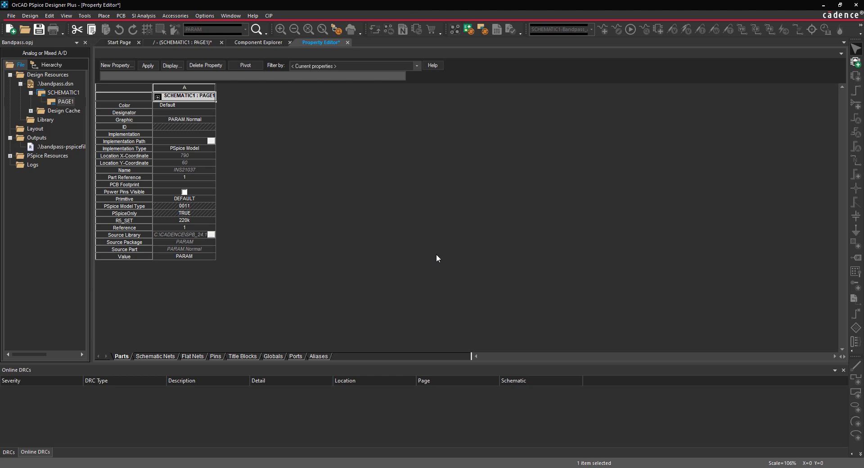
Step: Add an R7_SET property of 1k showing name and value, apply it, and close the editor
{"action": "left_click", "coordinate": [123, 64]}
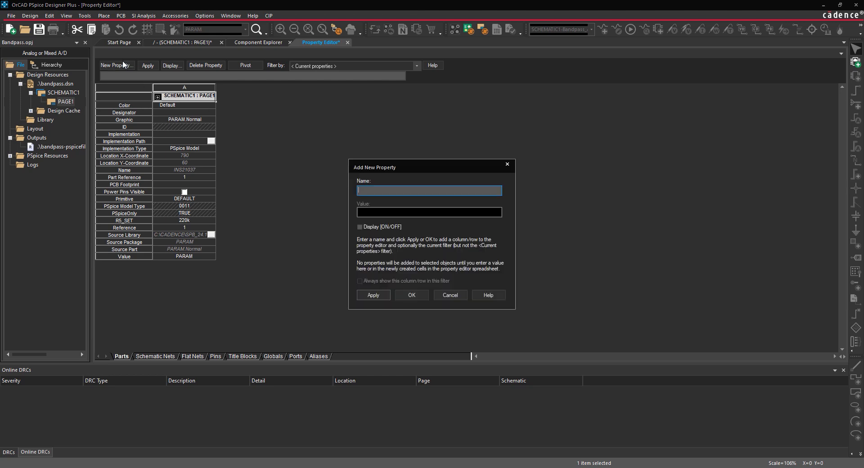
{"action": "type", "text": "R7_SET"}
{"action": "key", "text": "Tab"}
{"action": "type", "text": "1k"}
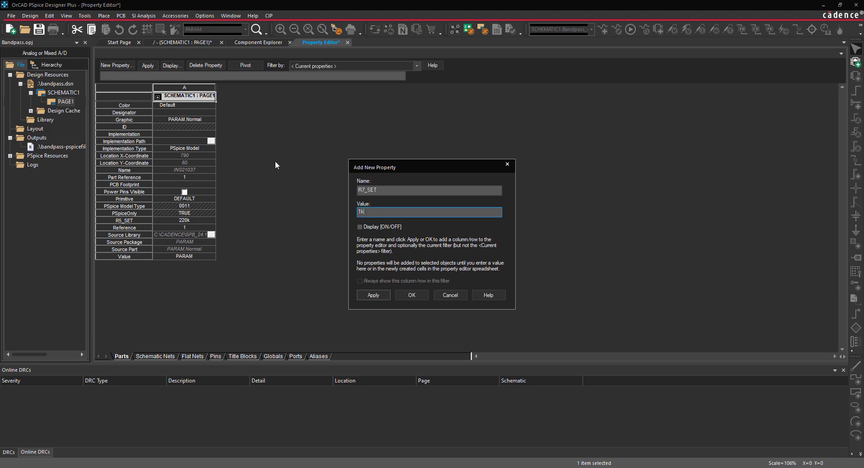
{"action": "left_click", "coordinate": [360, 227]}
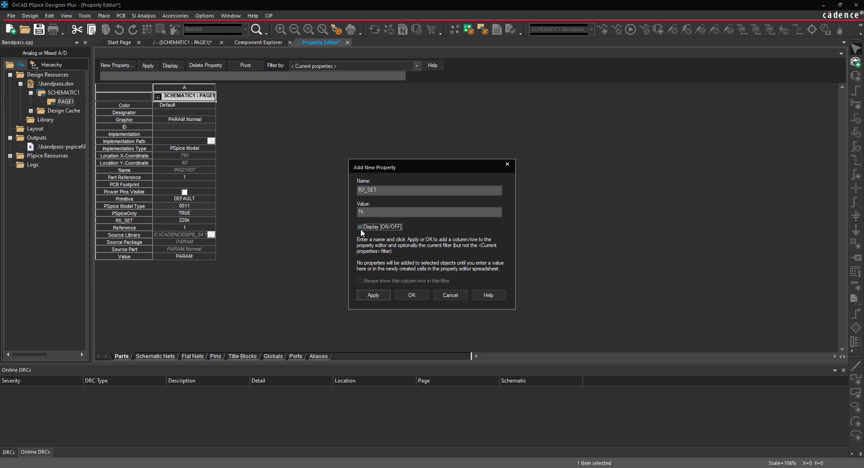
{"action": "left_click", "coordinate": [409, 294]}
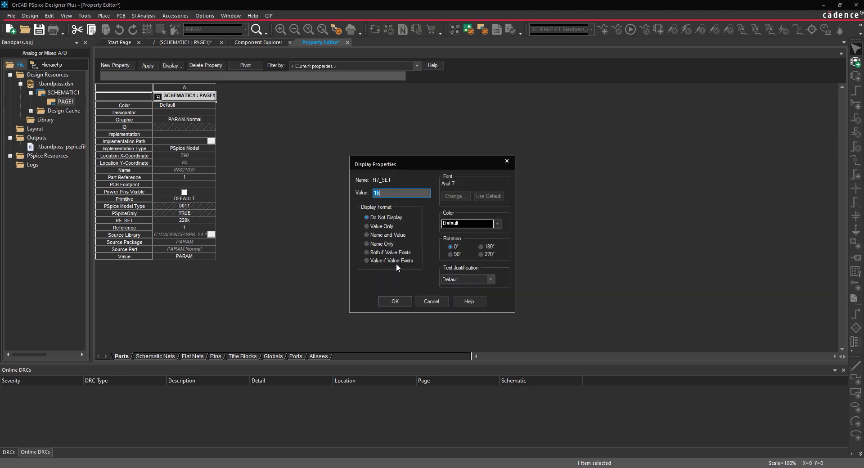
{"action": "left_click", "coordinate": [367, 253]}
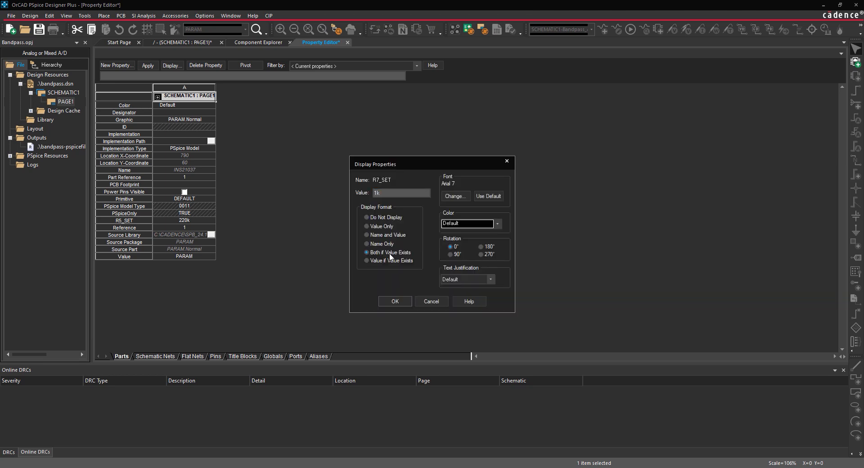
{"action": "left_click", "coordinate": [398, 303]}
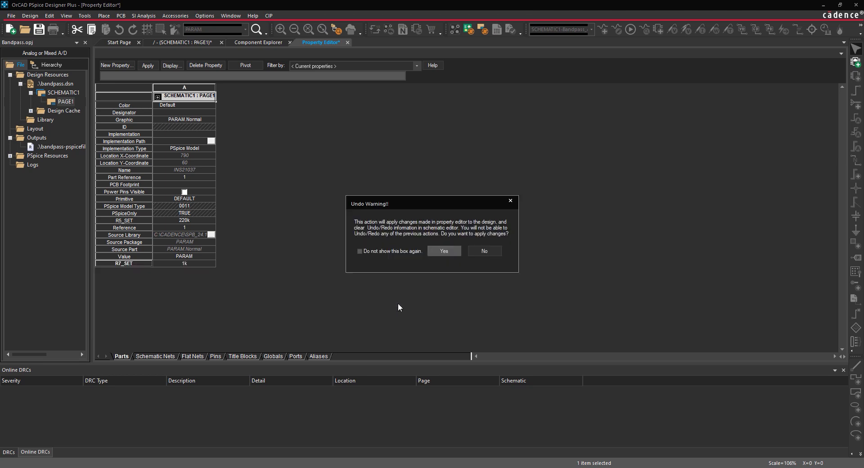
{"action": "left_click", "coordinate": [433, 254]}
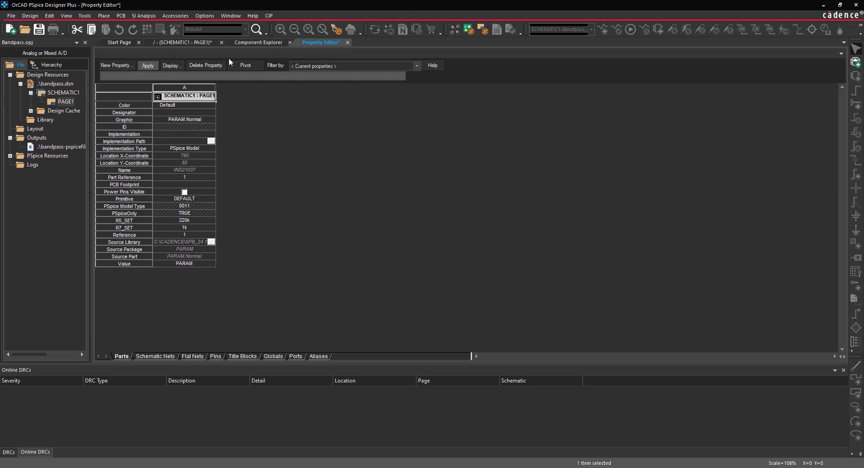
{"action": "left_click", "coordinate": [347, 43]}
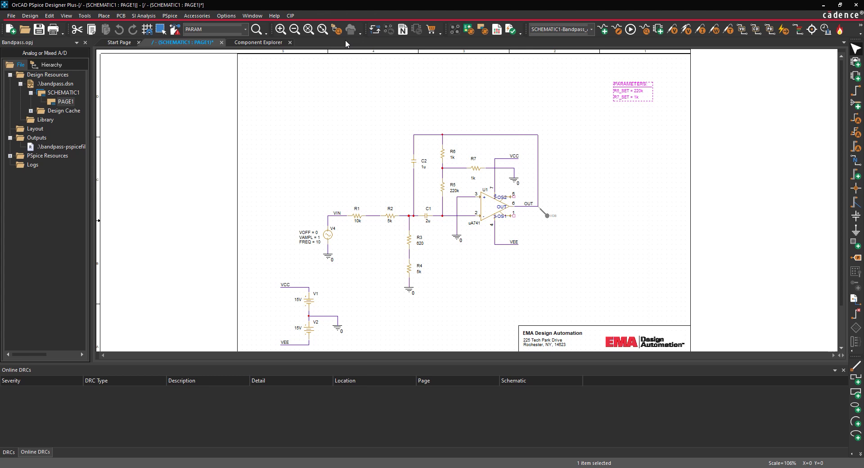
Step: Set R5's value to {R5_SET} and R7's value to {R7_SET}
{"action": "double_click", "coordinate": [454, 191]}
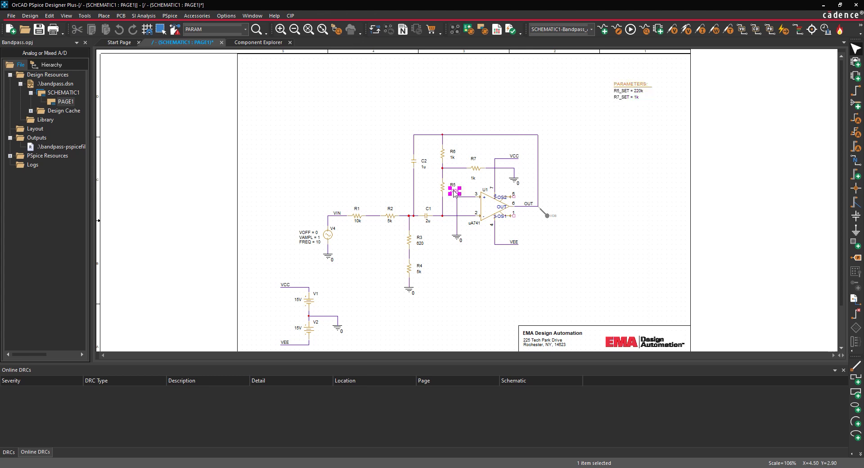
{"action": "type", "text": "{"}
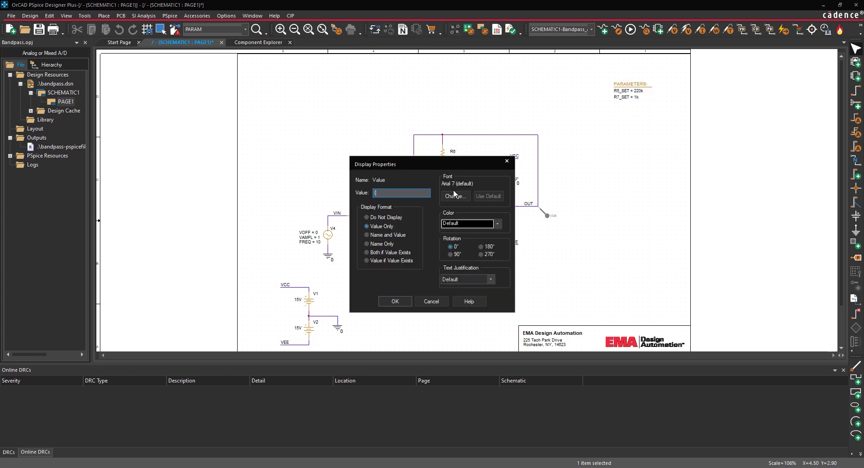
{"action": "type", "text": "R5_SET}"}
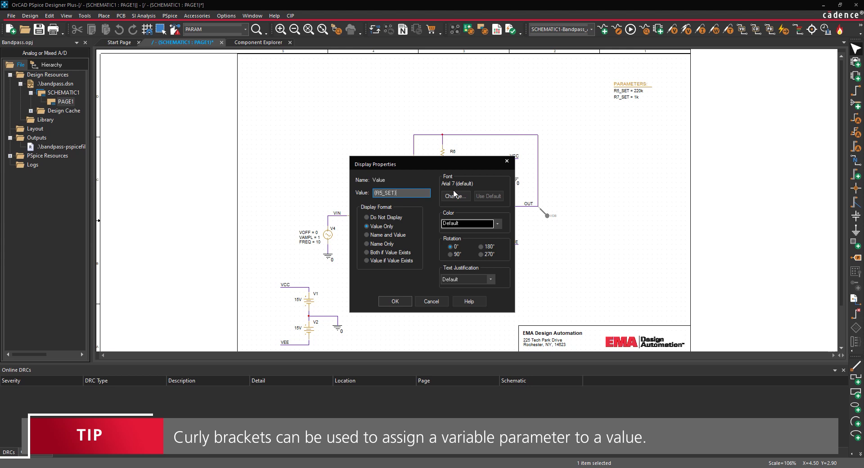
{"action": "left_click", "coordinate": [394, 302]}
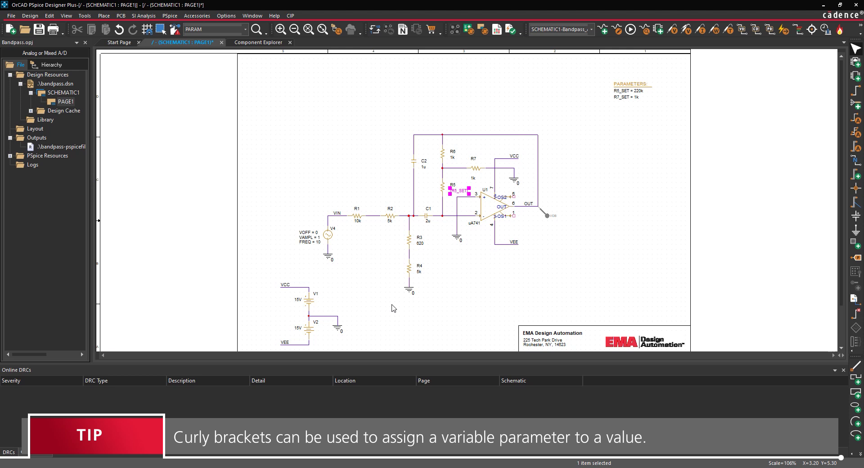
{"action": "double_click", "coordinate": [474, 178]}
{"action": "type", "text": "{R7_SET}"}
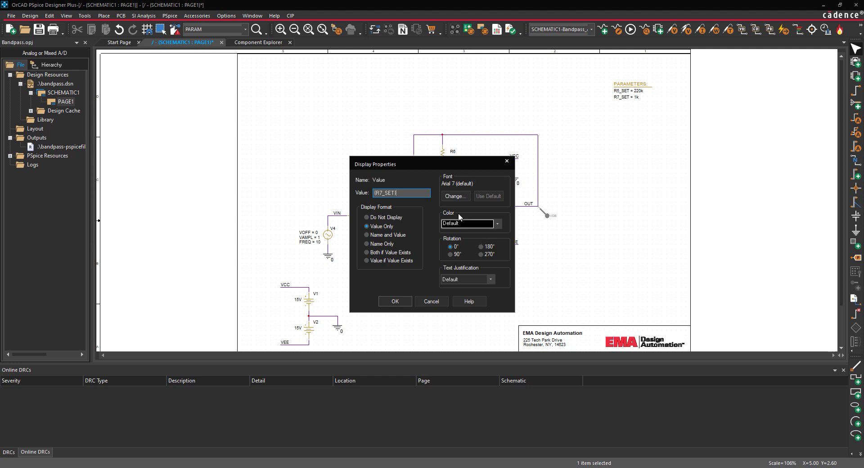
{"action": "left_click", "coordinate": [409, 300]}
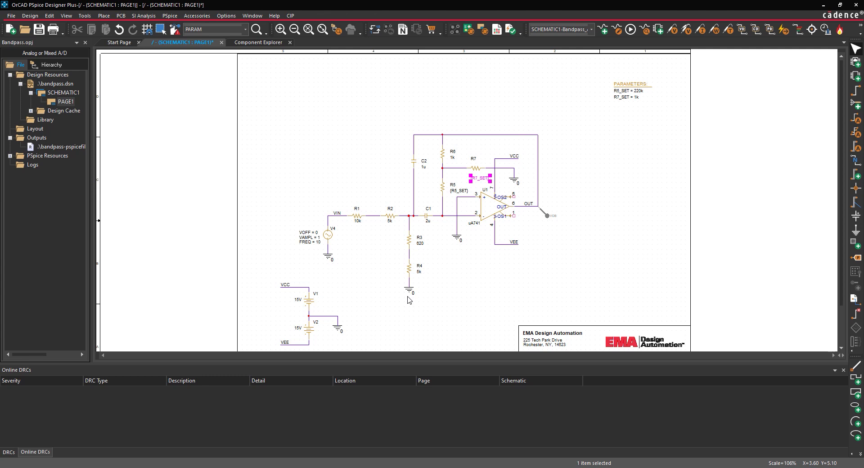
Step: Run the AC simulation, show Measurement Results, and begin a new measurement
{"action": "left_click", "coordinate": [170, 15]}
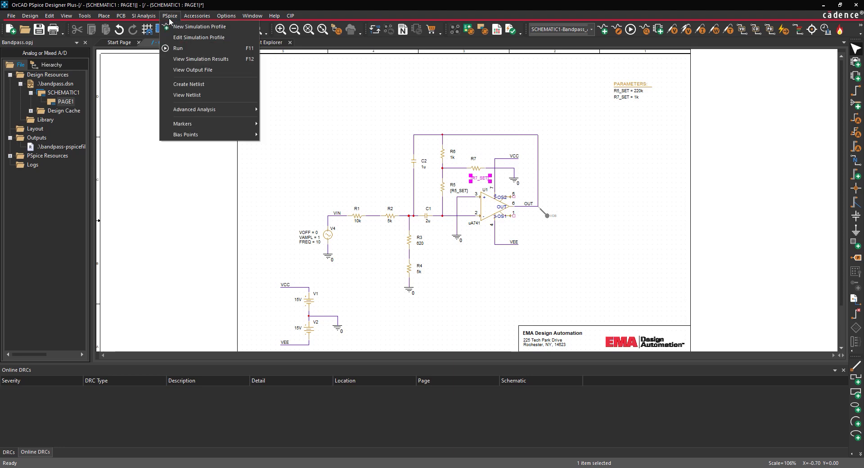
{"action": "left_click", "coordinate": [178, 48]}
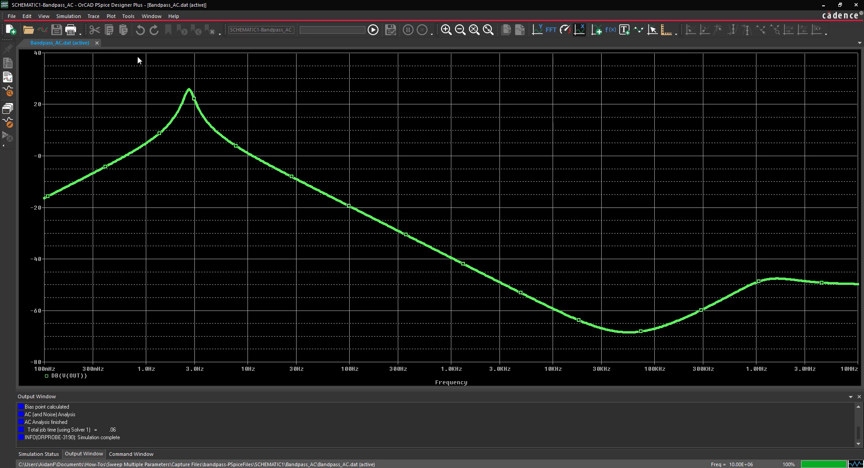
{"action": "left_click", "coordinate": [44, 17]}
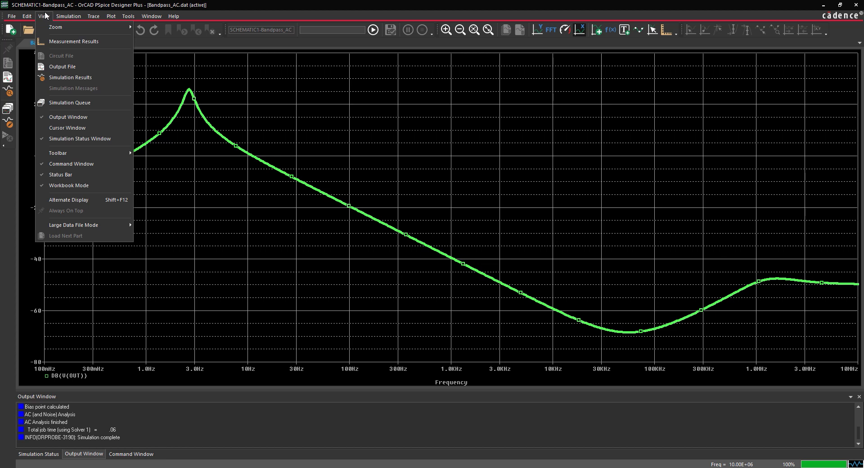
{"action": "left_click", "coordinate": [57, 44]}
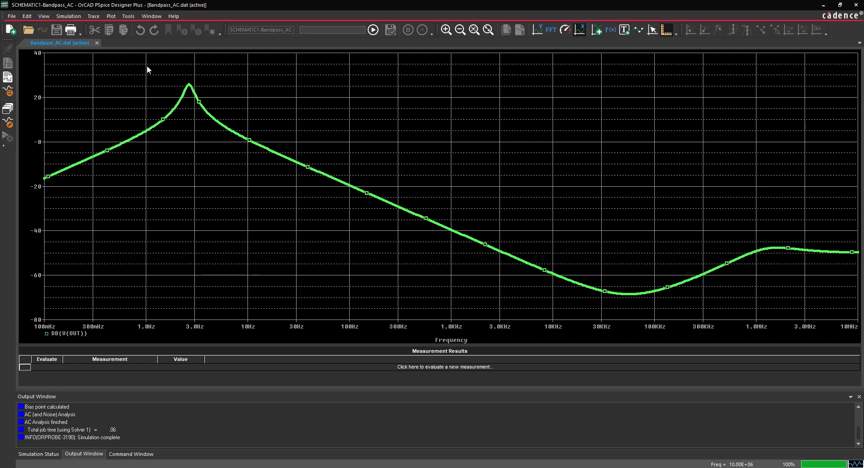
{"action": "left_click", "coordinate": [415, 367]}
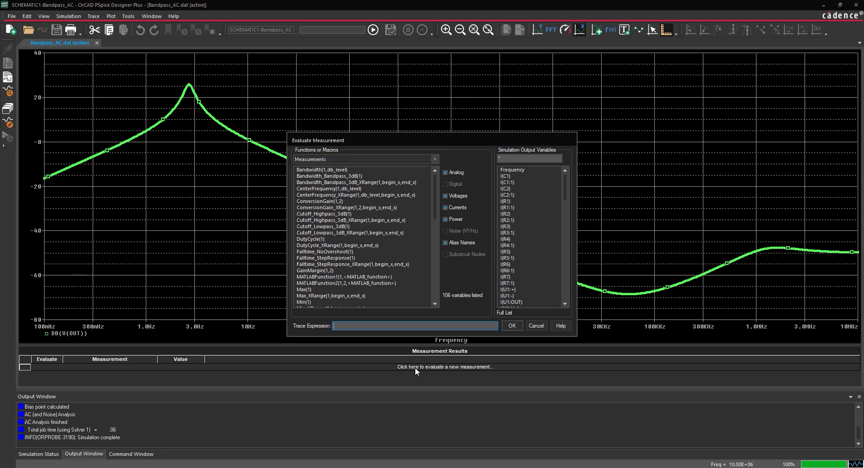
Step: Evaluate the measurement Max(V(OUT)/V(R7:2)), which gives 2.00455
{"action": "left_click", "coordinate": [304, 289]}
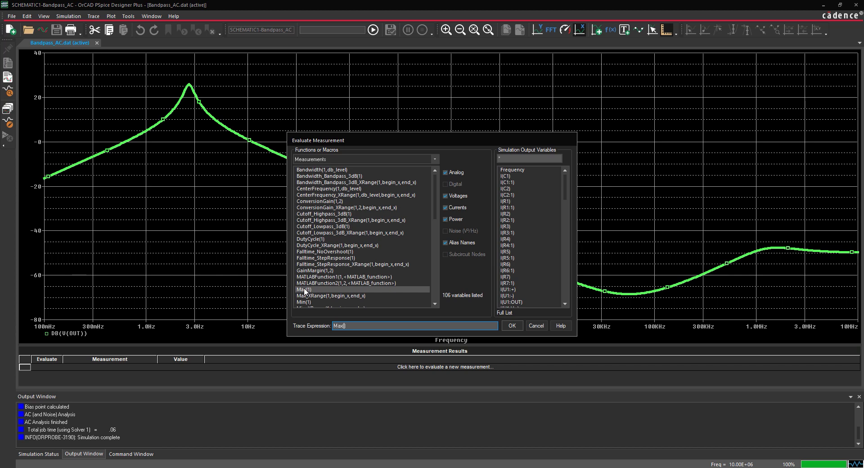
{"action": "scroll", "coordinate": [532, 266], "scroll_direction": "down", "scroll_amount": 12}
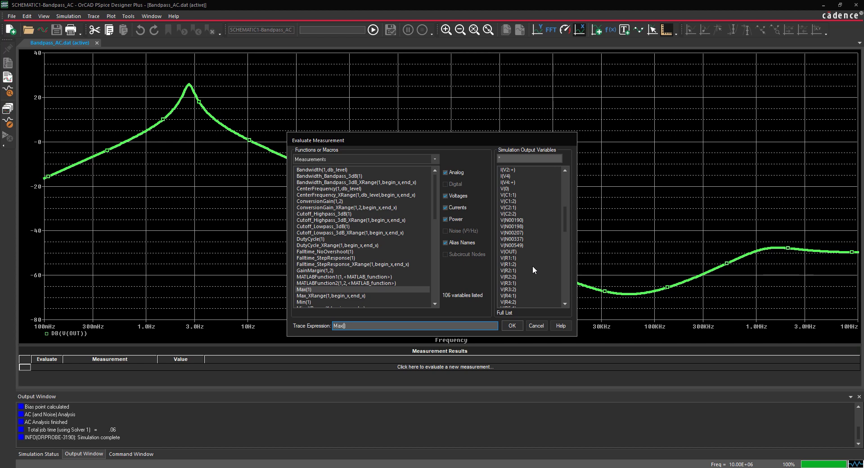
{"action": "scroll", "coordinate": [533, 265], "scroll_direction": "down", "scroll_amount": 2}
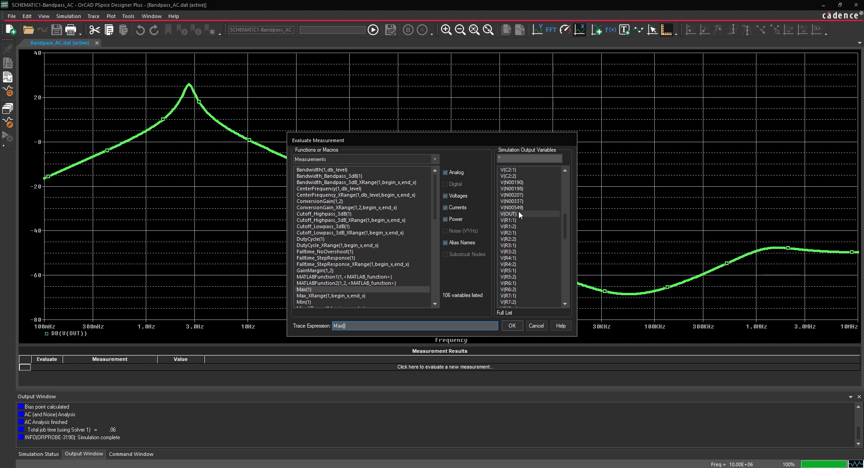
{"action": "left_click", "coordinate": [519, 213]}
{"action": "type", "text": "/"}
{"action": "left_click", "coordinate": [523, 303]}
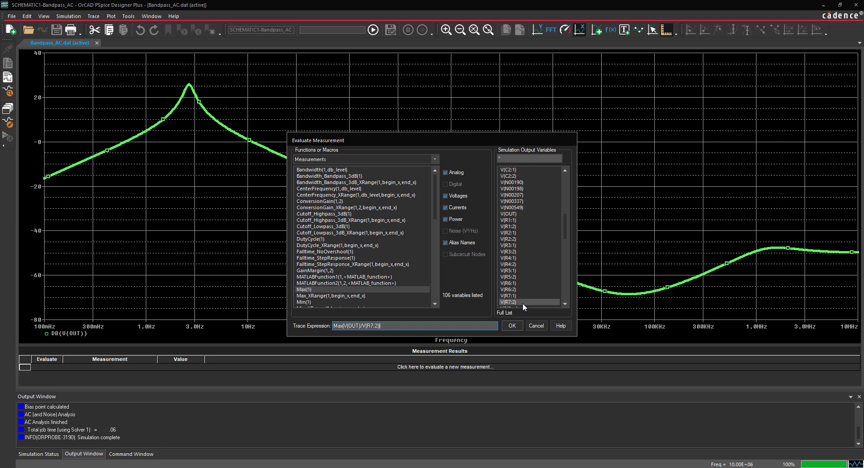
{"action": "left_click", "coordinate": [514, 324]}
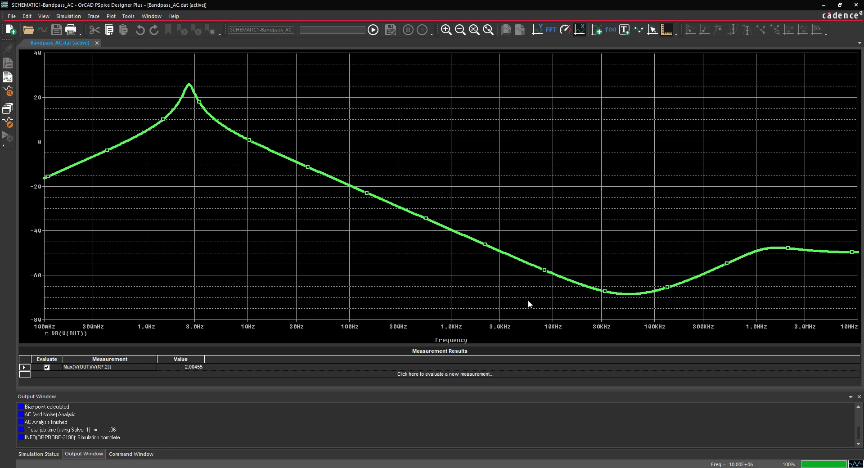
Step: Minimize the probe window and start a new Advanced Analysis Parametric Plot
{"action": "left_click", "coordinate": [823, 5]}
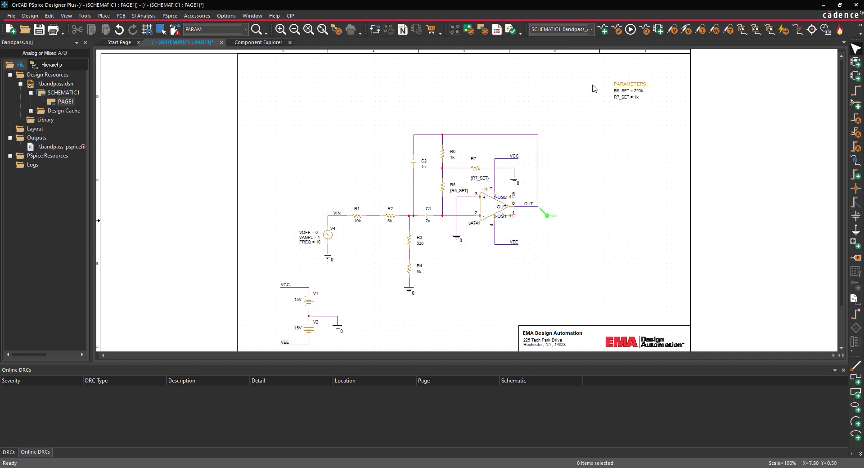
{"action": "left_click", "coordinate": [170, 16]}
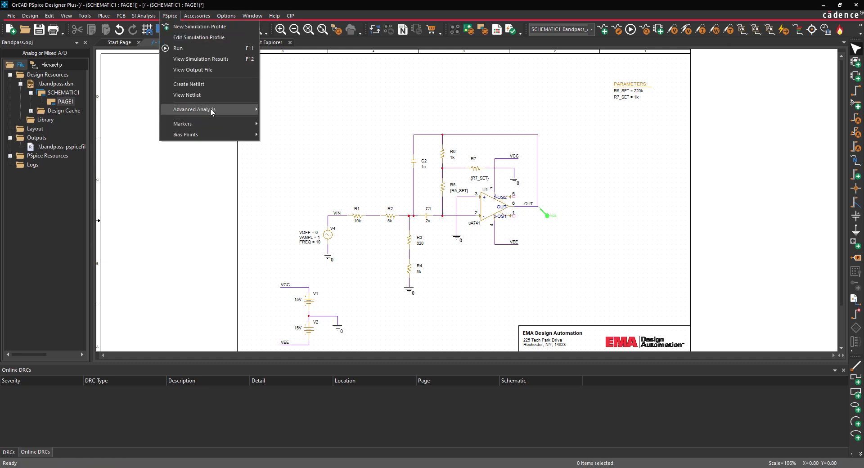
{"action": "mouse_move", "coordinate": [211, 112]}
{"action": "left_click", "coordinate": [309, 166]}
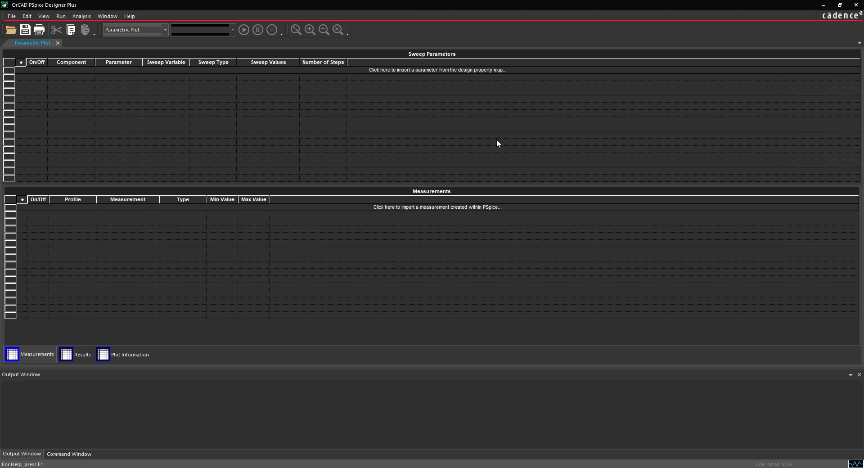
Step: Import R5_SET from the design as a sweep parameter and edit its sweep values
{"action": "left_click", "coordinate": [476, 72]}
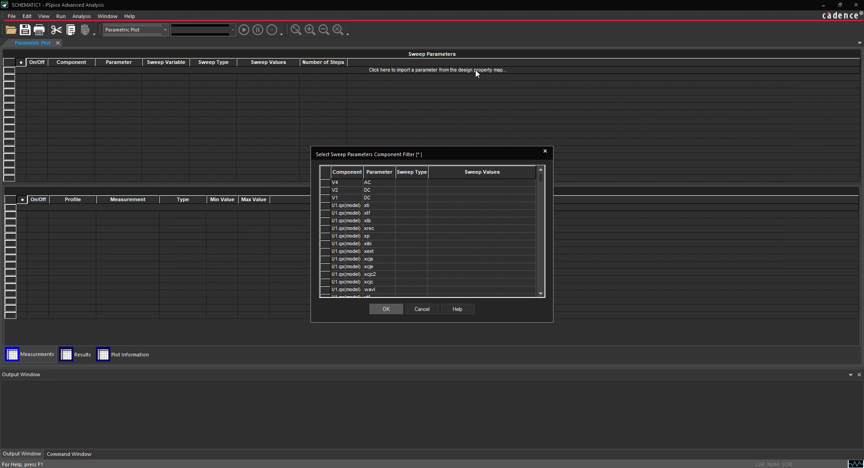
{"action": "left_click_drag", "start_coordinate": [541, 178], "coordinate": [536, 306]}
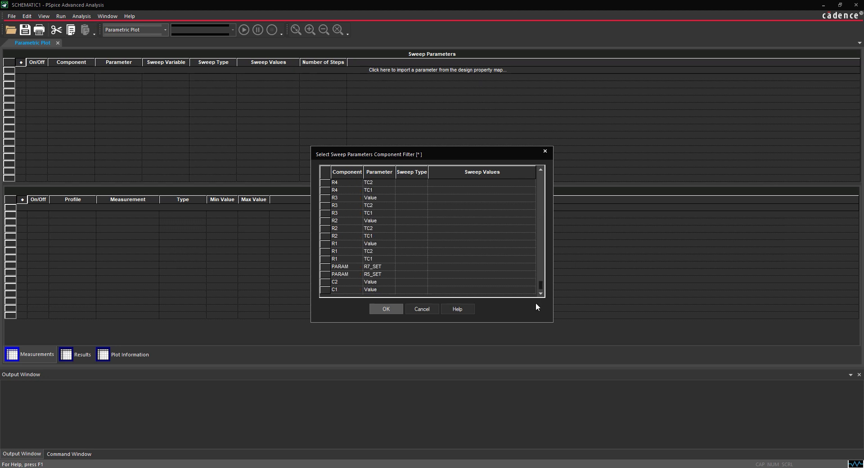
{"action": "double_click", "coordinate": [455, 275]}
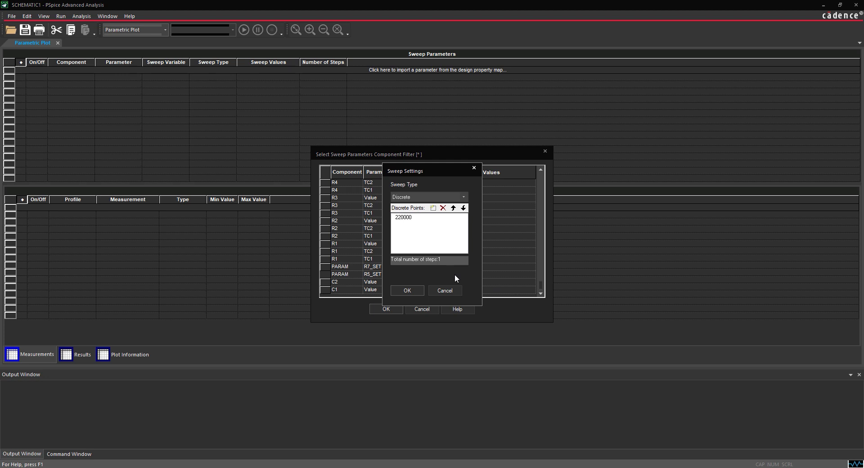
Step: Make R5_SET a linear sweep from 22k to 2.2MEG in 220k steps
{"action": "left_click", "coordinate": [430, 196]}
{"action": "left_click", "coordinate": [415, 215]}
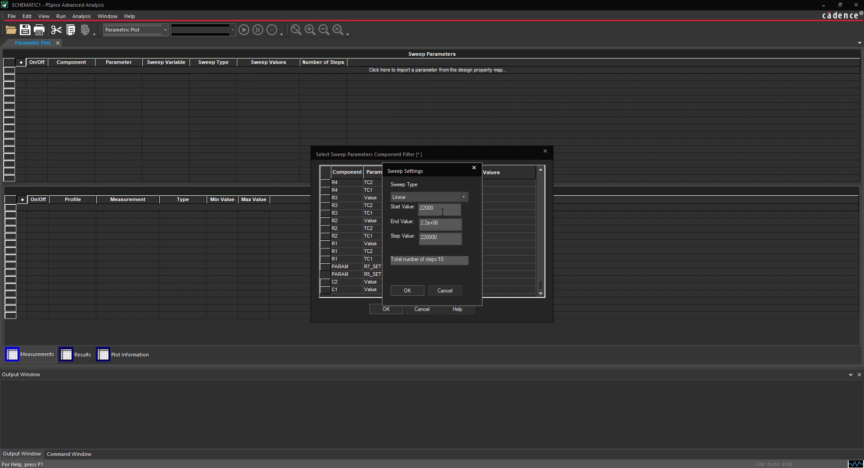
{"action": "double_click", "coordinate": [443, 212]}
{"action": "type", "text": "22k"}
{"action": "key", "text": "Tab"}
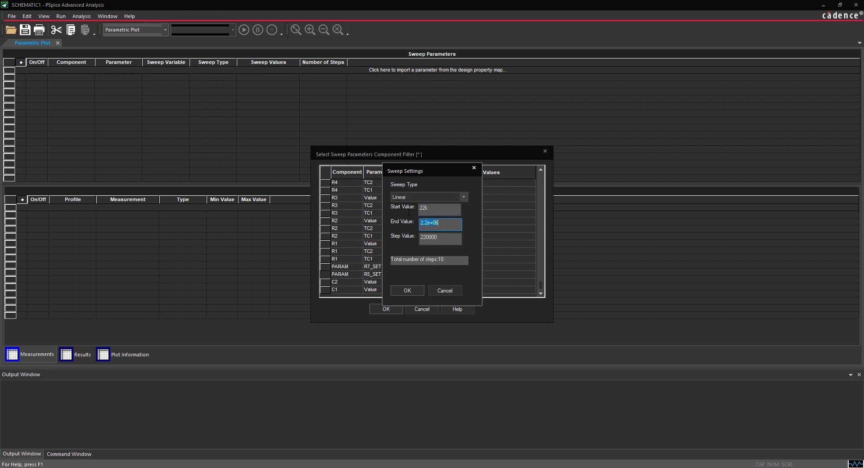
{"action": "type", "text": "2.2MEG"}
{"action": "key", "text": "Tab"}
{"action": "type", "text": "220"}
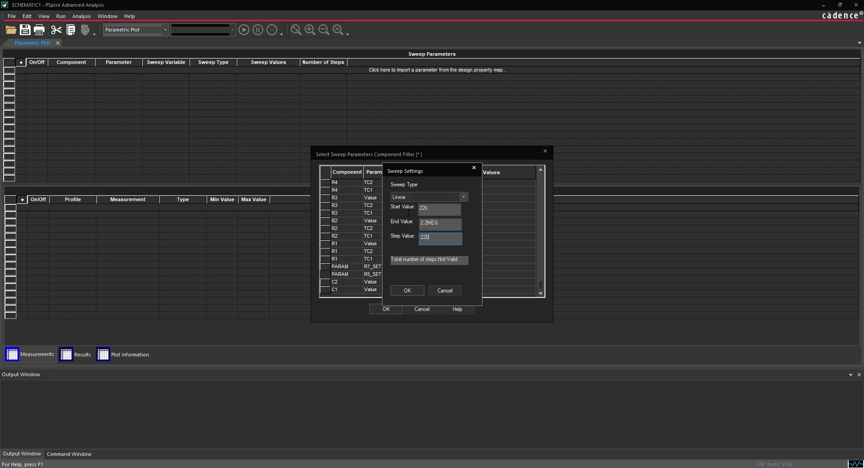
{"action": "type", "text": "k"}
{"action": "left_click", "coordinate": [408, 291]}
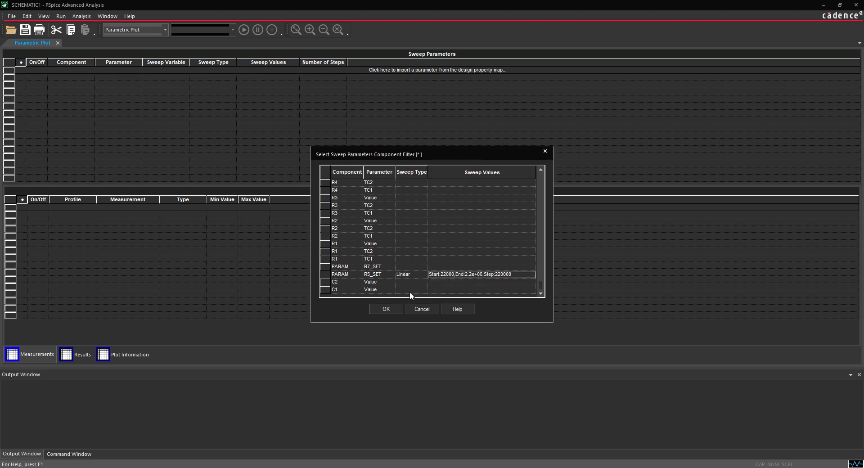
Step: Sweep R7_SET linearly from 100 to 500 in steps of 50, then add both swept parameters to the sweep table
{"action": "double_click", "coordinate": [450, 267]}
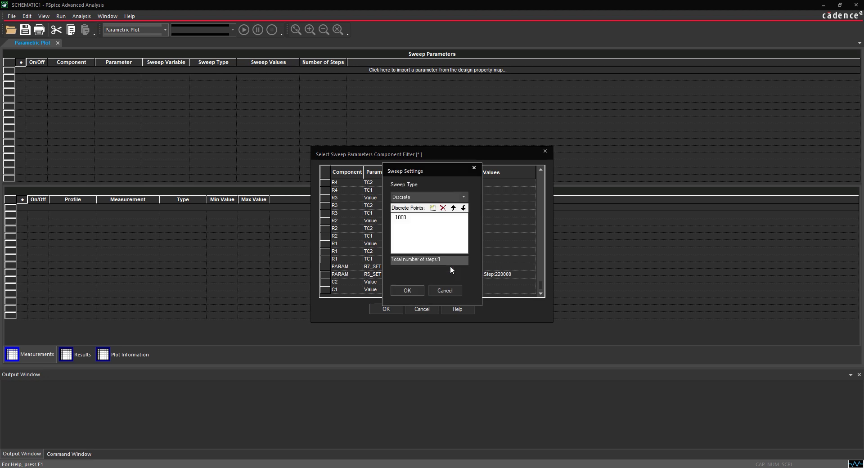
{"action": "left_click", "coordinate": [410, 198]}
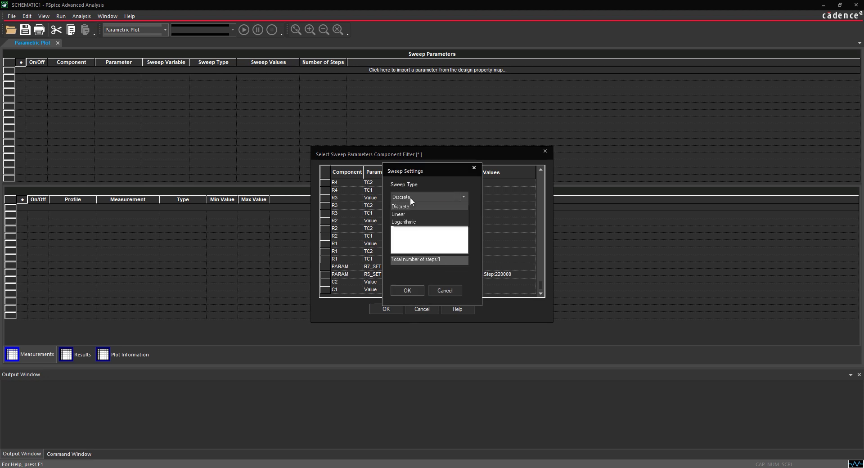
{"action": "left_click", "coordinate": [409, 215]}
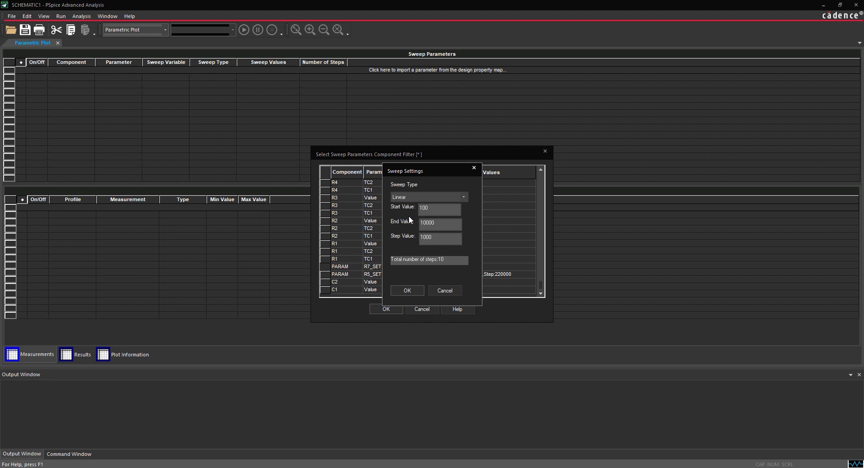
{"action": "left_click_drag", "start_coordinate": [439, 224], "coordinate": [409, 226]}
{"action": "type", "text": "500"}
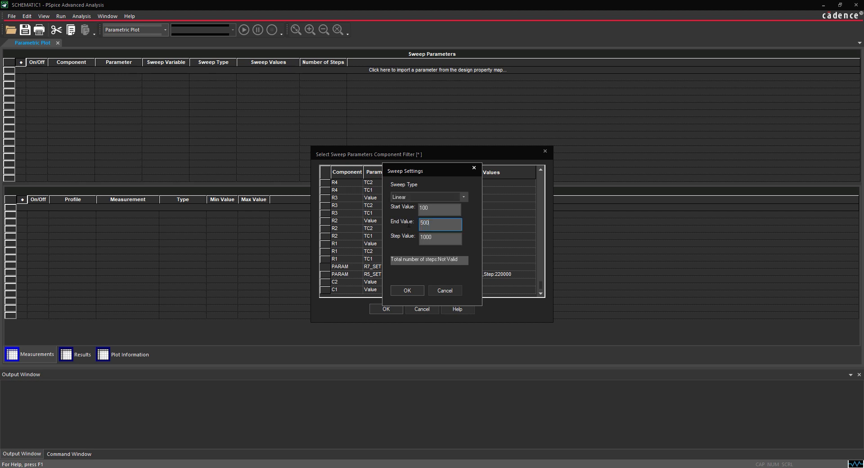
{"action": "key", "text": "Tab"}
{"action": "type", "text": "50"}
{"action": "left_click", "coordinate": [416, 291]}
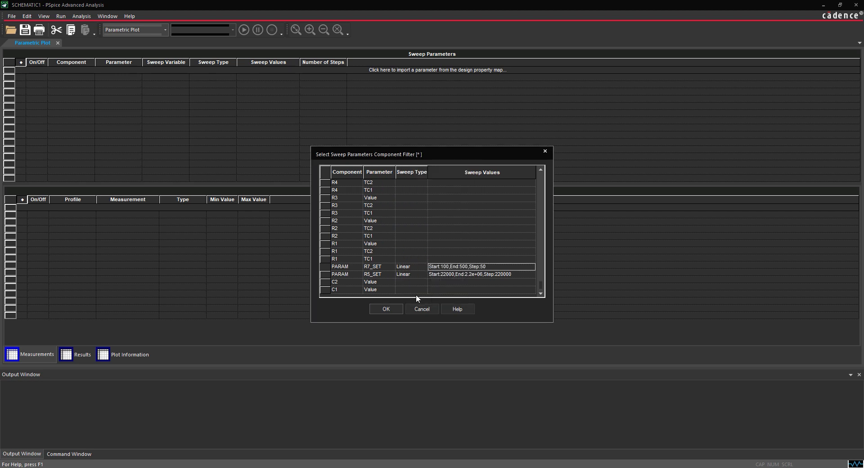
{"action": "left_click", "coordinate": [388, 309]}
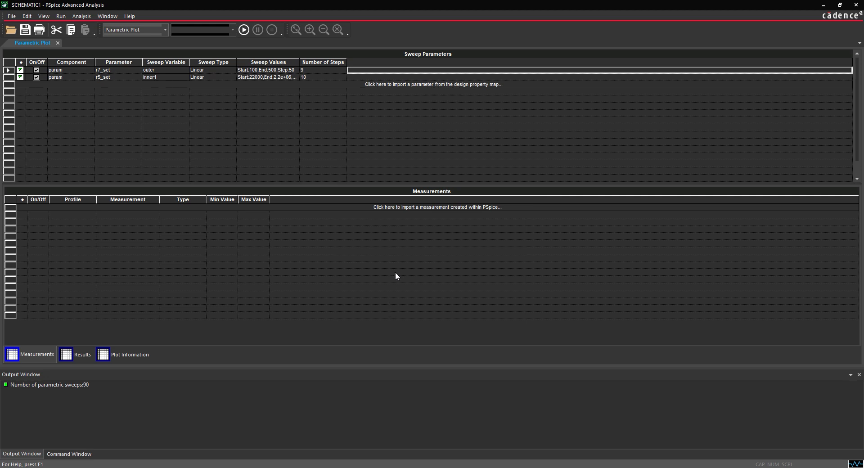
Step: Import the Max(V(OUT)/V(R7:2)) measurement from the bandpass_ac.sim profile
{"action": "left_click", "coordinate": [405, 208]}
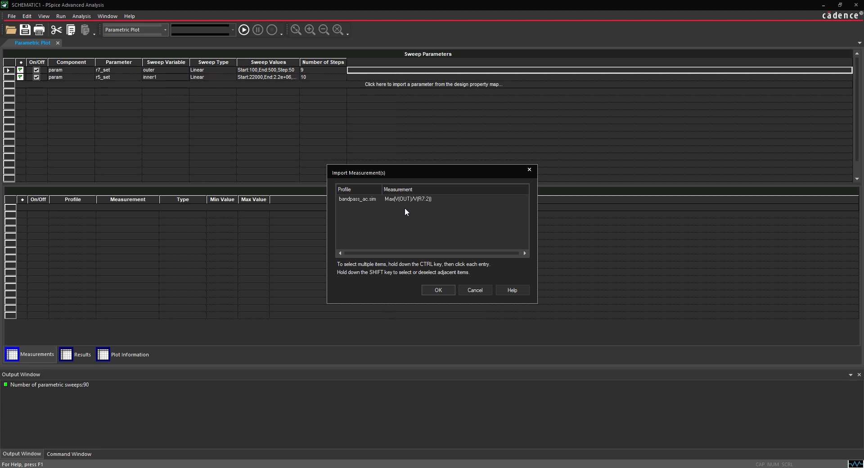
{"action": "left_click", "coordinate": [408, 199]}
{"action": "left_click", "coordinate": [446, 292]}
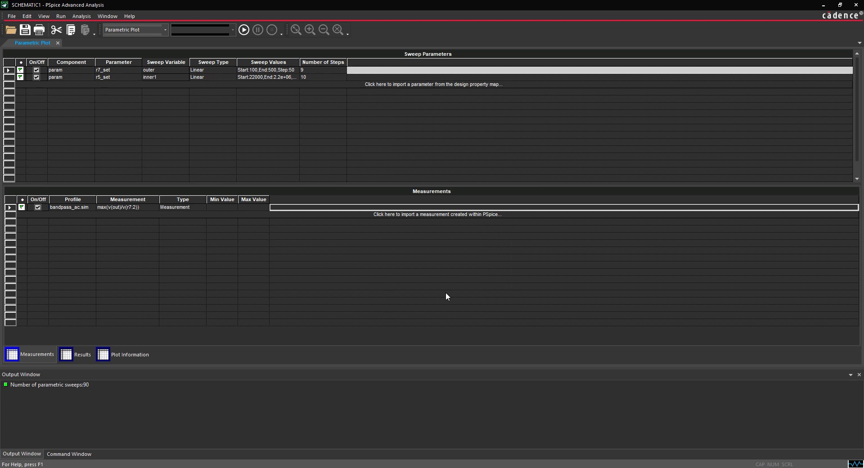
{"action": "left_click", "coordinate": [60, 16]}
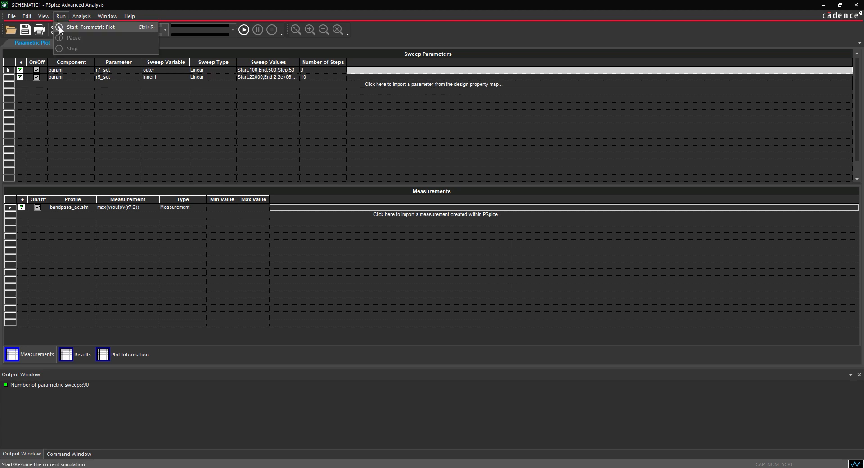
Step: Start the parametric sweep and scroll through the Results table of the 90 runs
{"action": "left_click", "coordinate": [61, 29]}
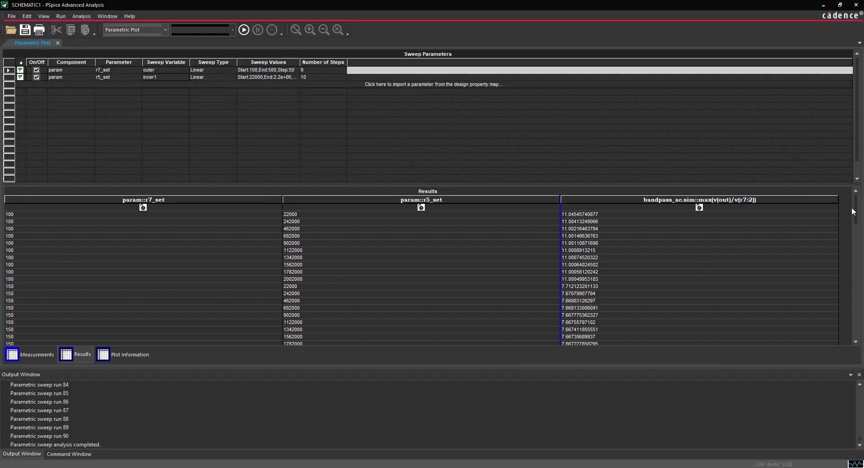
{"action": "left_click_drag", "start_coordinate": [852, 210], "coordinate": [852, 245]}
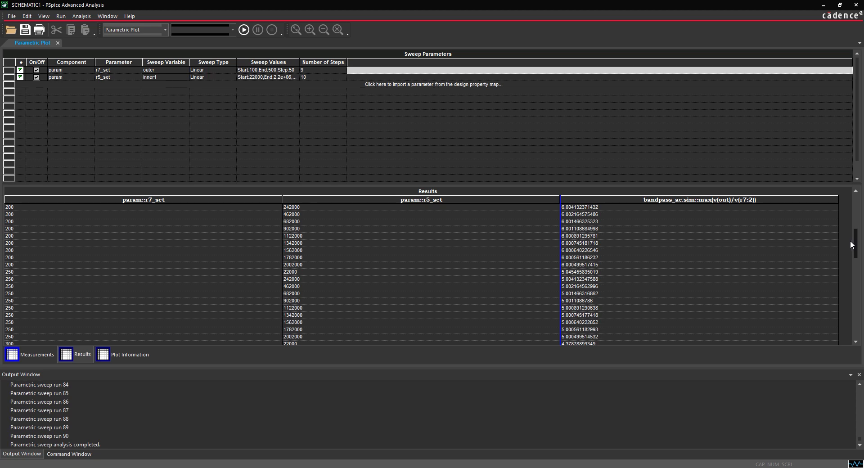
{"action": "left_click_drag", "start_coordinate": [852, 245], "coordinate": [827, 196]}
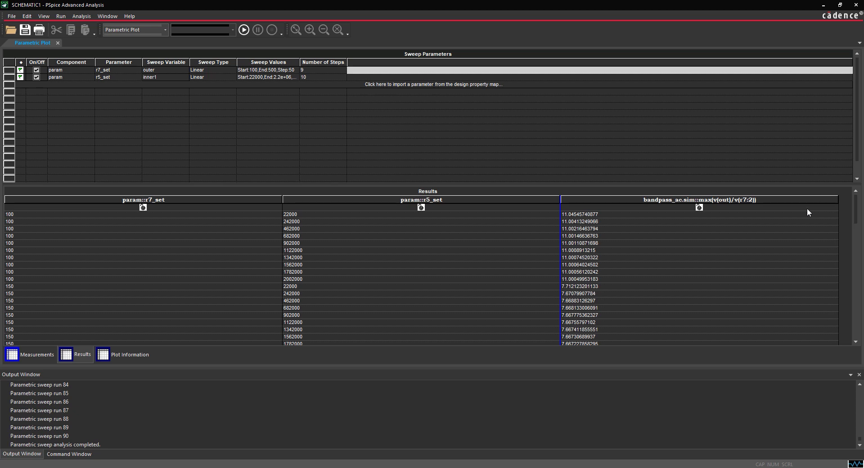
Step: Begin a new plot definition on the bandpass_ac.sim profile with param::r5_set on the X axis
{"action": "left_click", "coordinate": [124, 354]}
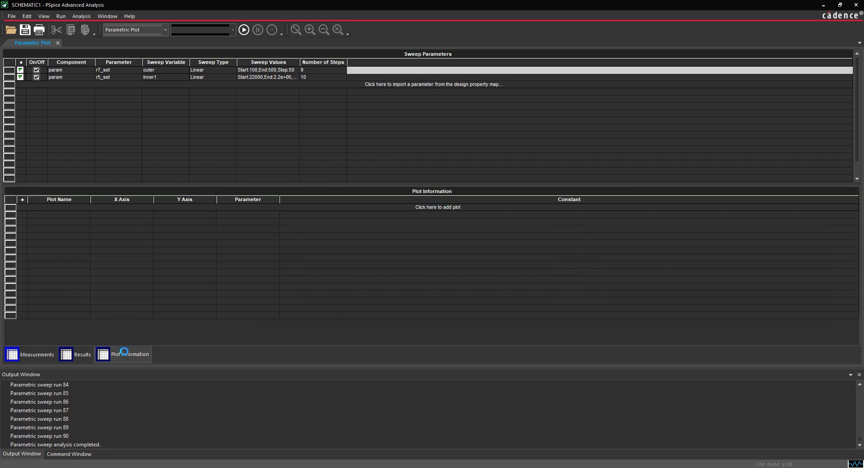
{"action": "left_click", "coordinate": [424, 207]}
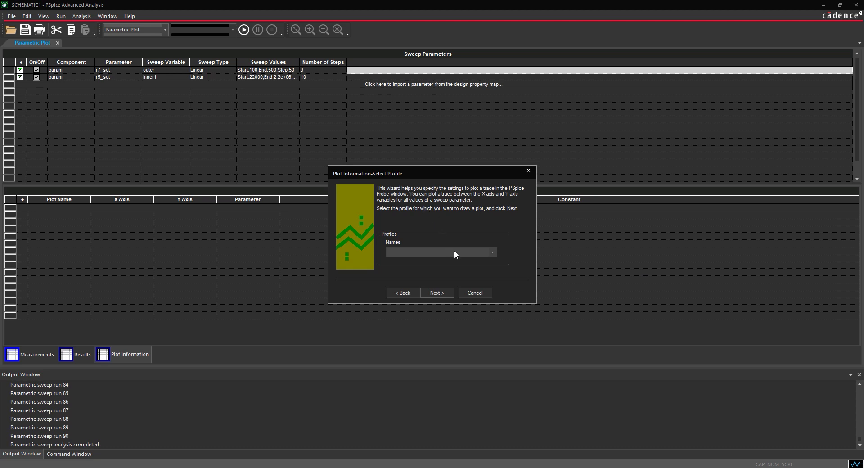
{"action": "left_click", "coordinate": [468, 253]}
{"action": "left_click", "coordinate": [463, 262]}
{"action": "left_click", "coordinate": [439, 291]}
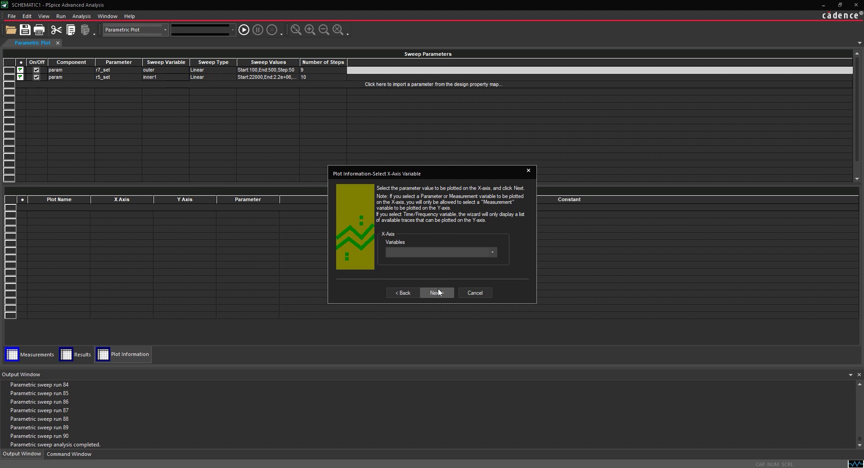
{"action": "left_click", "coordinate": [490, 248]}
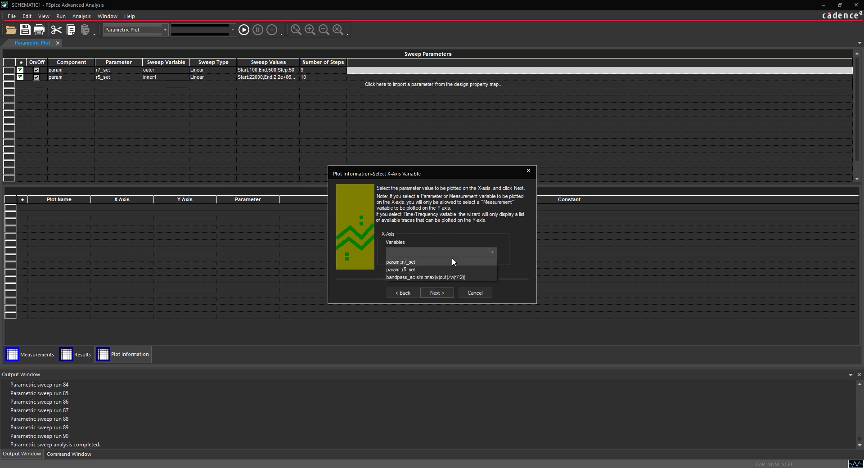
{"action": "left_click", "coordinate": [446, 268]}
Step: Put max(v(out)/v(r7:2)) on the Y axis with one trace per r7_set, then select Plot 1
{"action": "left_click", "coordinate": [440, 291]}
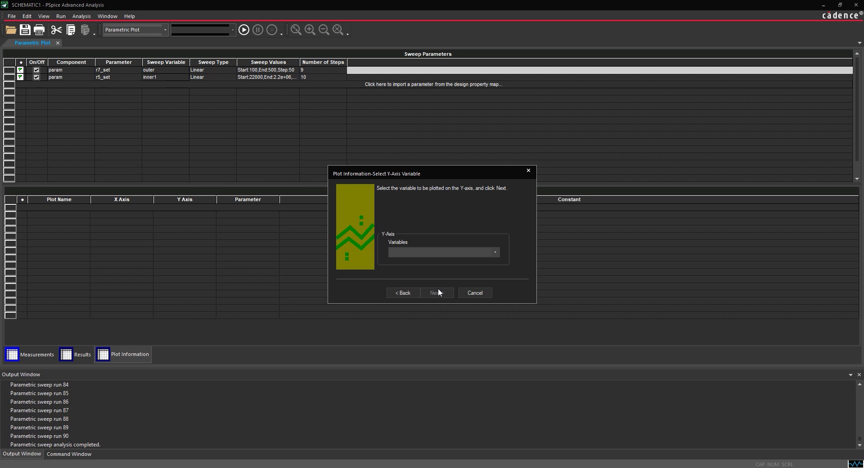
{"action": "left_click", "coordinate": [450, 252]}
{"action": "left_click", "coordinate": [444, 261]}
{"action": "left_click", "coordinate": [440, 292]}
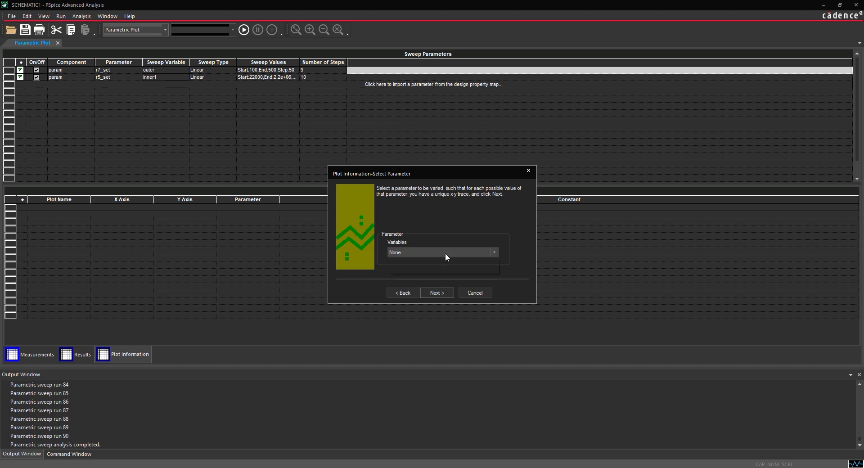
{"action": "left_click", "coordinate": [445, 253]}
{"action": "left_click", "coordinate": [440, 268]}
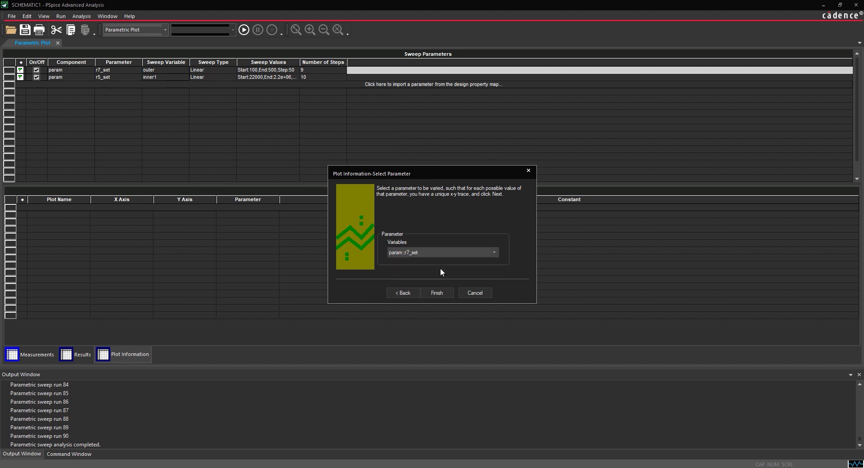
{"action": "left_click", "coordinate": [437, 293]}
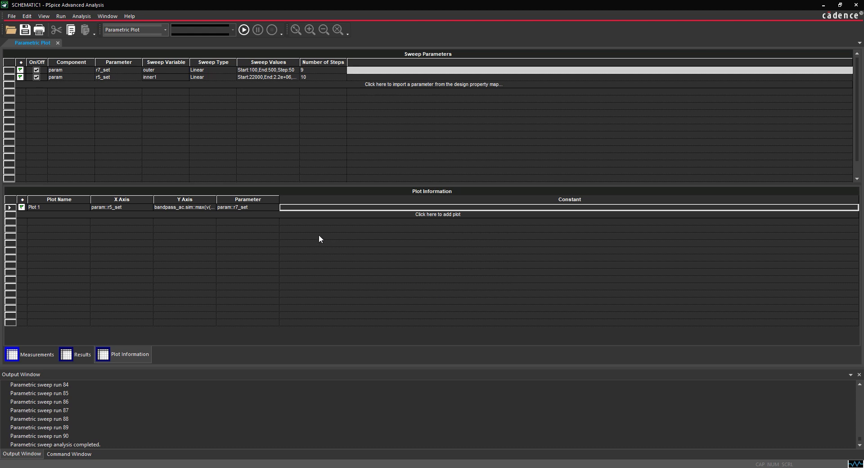
{"action": "left_click", "coordinate": [258, 207]}
Step: Display Plot 1 in the Probe window, showing nine traces across r5_set
{"action": "right_click", "coordinate": [258, 207]}
{"action": "left_click", "coordinate": [272, 222]}
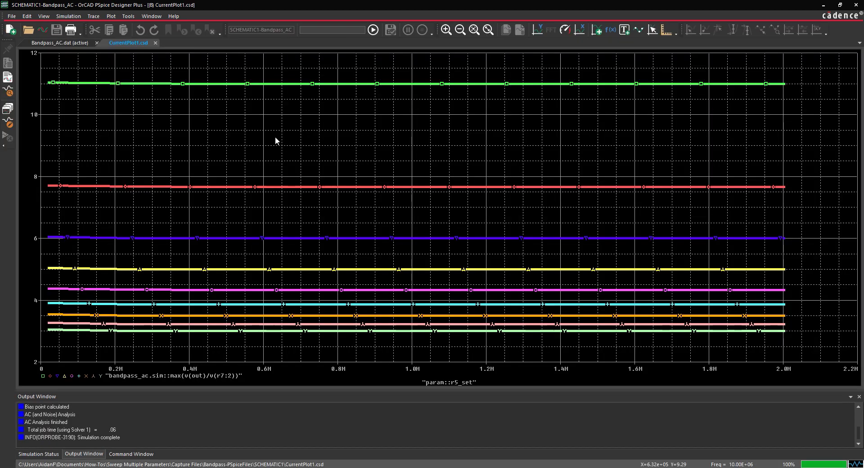